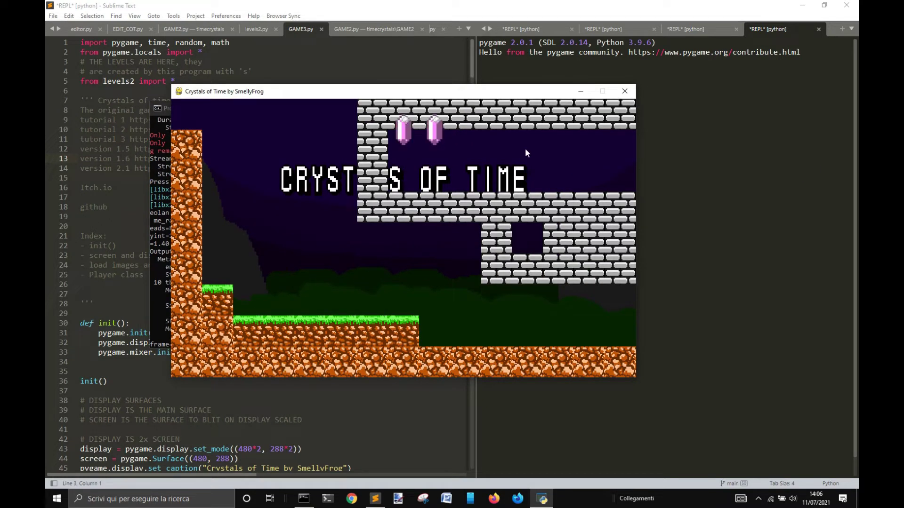
# Step: Start Crystals of Time and jump the player off the grass ledge into the next area
pyautogui.press('space')
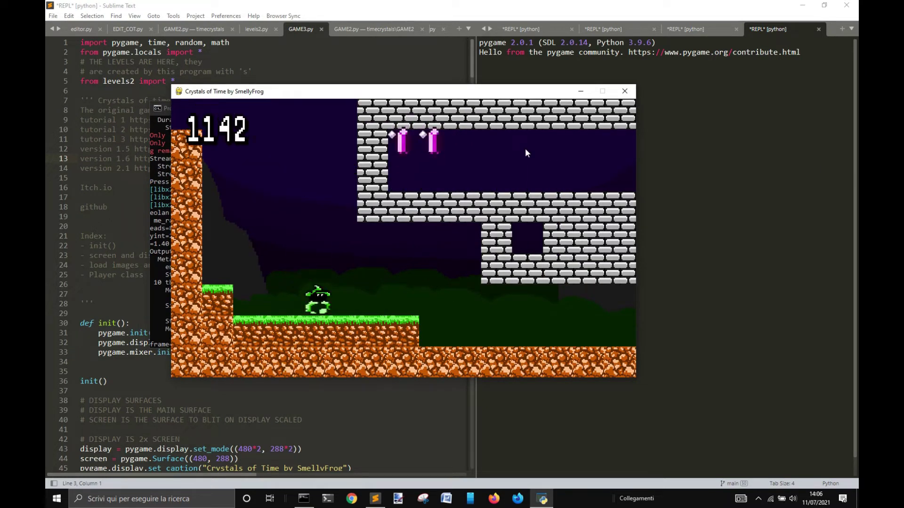
pyautogui.press('Right')
pyautogui.press('space')
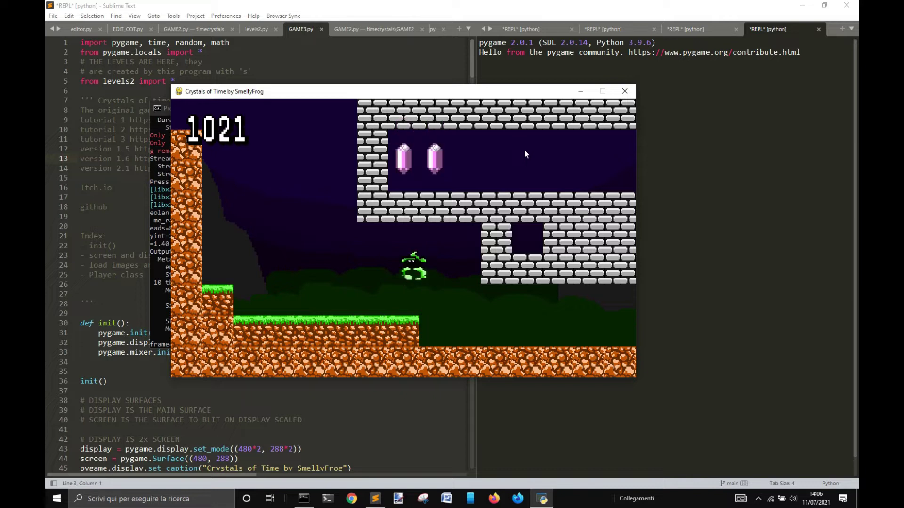
pyautogui.press('Left')
pyautogui.press('Right')
pyautogui.press('space')
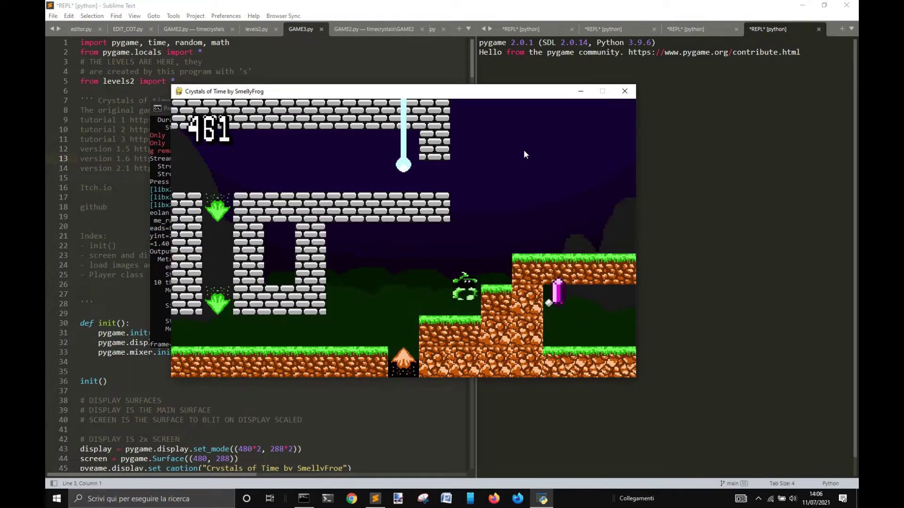
# Step: Guide the player across the high ledge and through the brick room, then quit the game
pyautogui.press('Left')
pyautogui.press('Right')
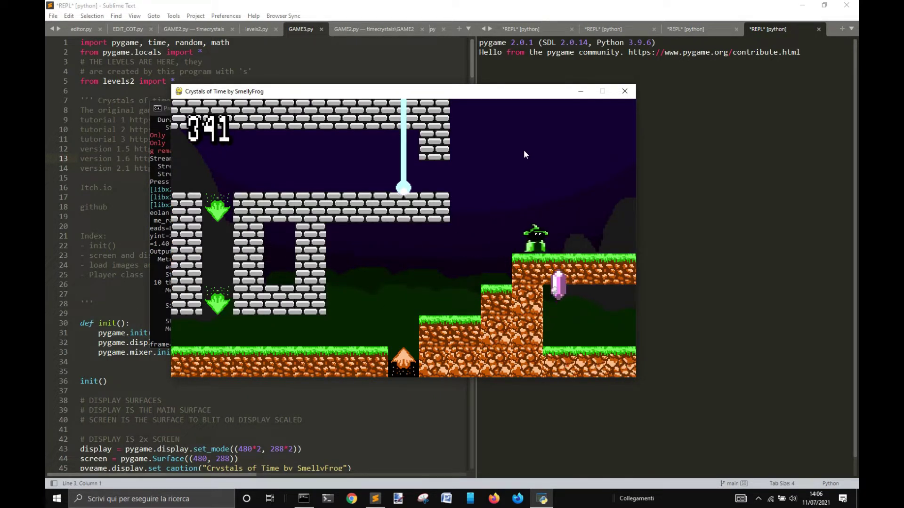
pyautogui.press('space')
pyautogui.press('Left')
pyautogui.press('Right')
pyautogui.press('space')
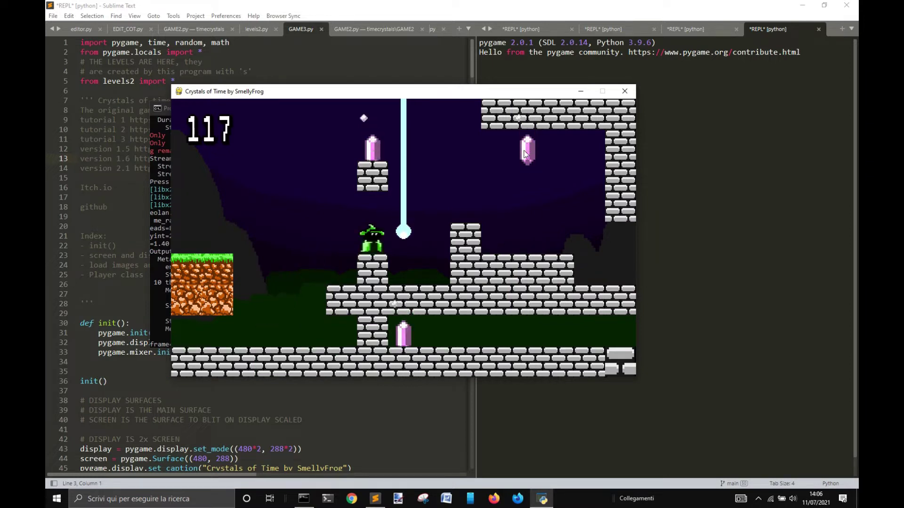
pyautogui.press('Right')
pyautogui.press('space')
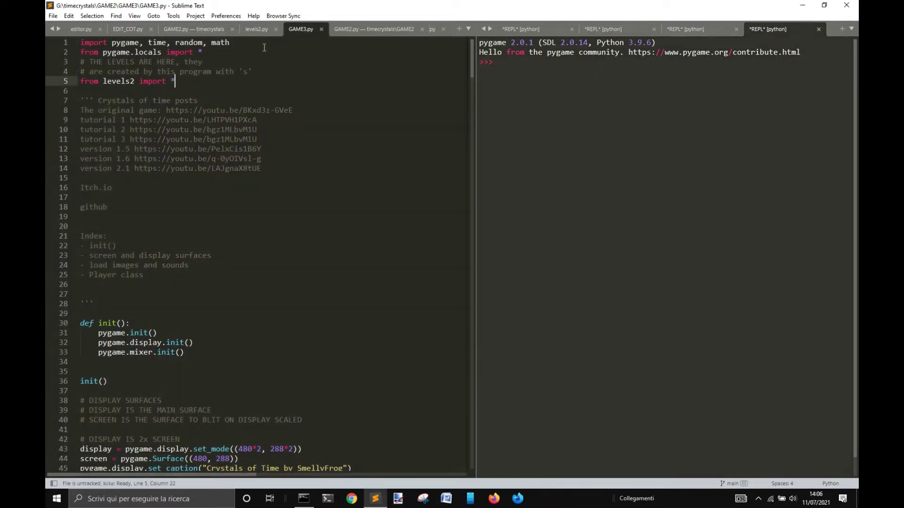
# Step: Bring up levels2.py and select the top row of the first room layout
pyautogui.click(257, 29)
pyautogui.scroll(1, 158, 227)
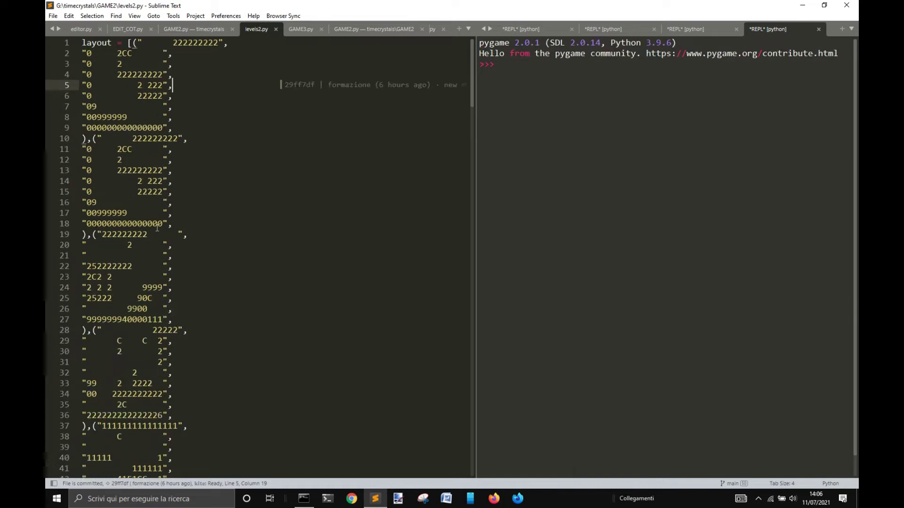
pyautogui.scroll(3, 158, 226)
pyautogui.scroll(2, 155, 240)
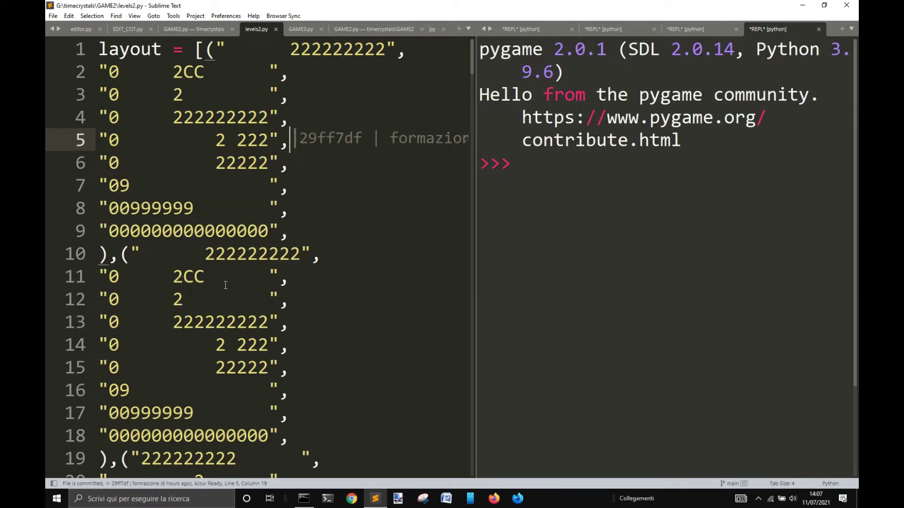
pyautogui.scroll(-3, 221, 291)
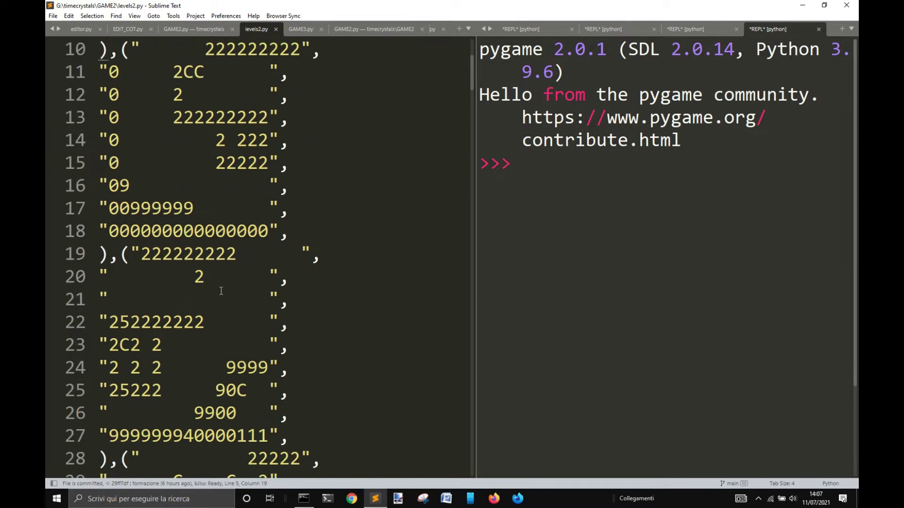
pyautogui.scroll(3, 221, 290)
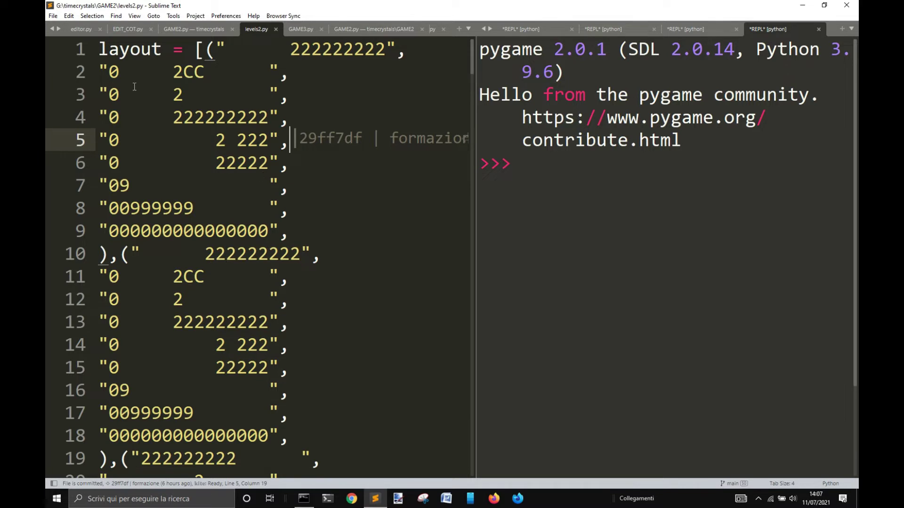
pyautogui.moveTo(386, 51); pyautogui.dragTo(227, 51)
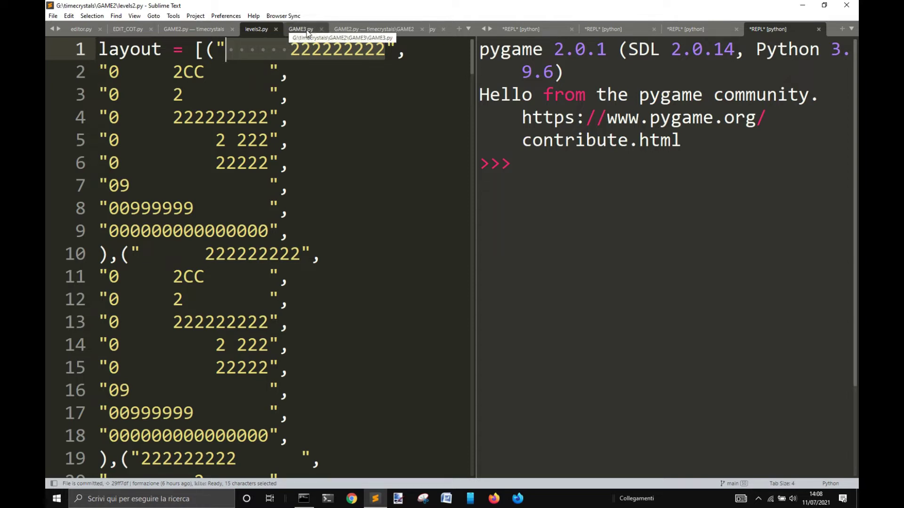
# Step: Run the EDIT_COT_2.py editor with F5 to show Room n. 1, then close that window
pyautogui.click(368, 28)
pyautogui.scroll(5, 350, 237)
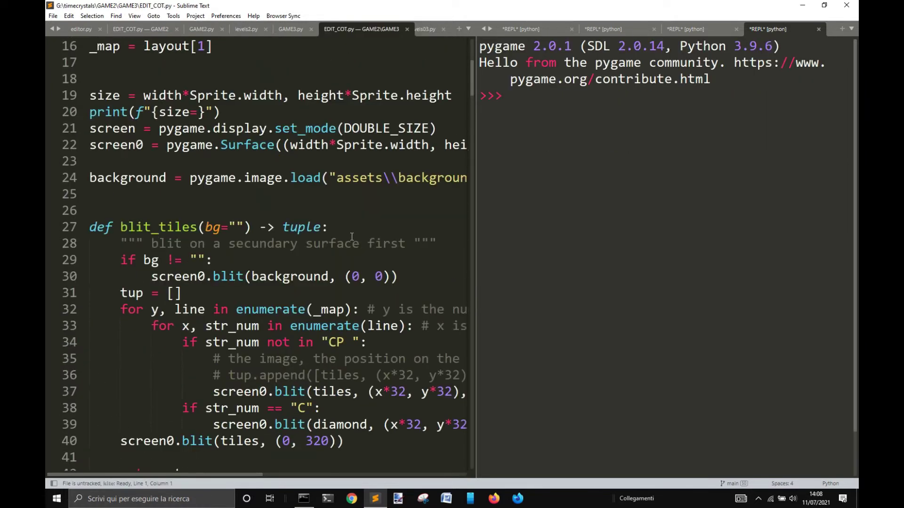
pyautogui.keyDown('ctrl'); pyautogui.scroll(-1, 350, 238); pyautogui.keyUp('ctrl')
pyautogui.keyDown('ctrl'); pyautogui.scroll(-1, 348, 240); pyautogui.keyUp('ctrl')
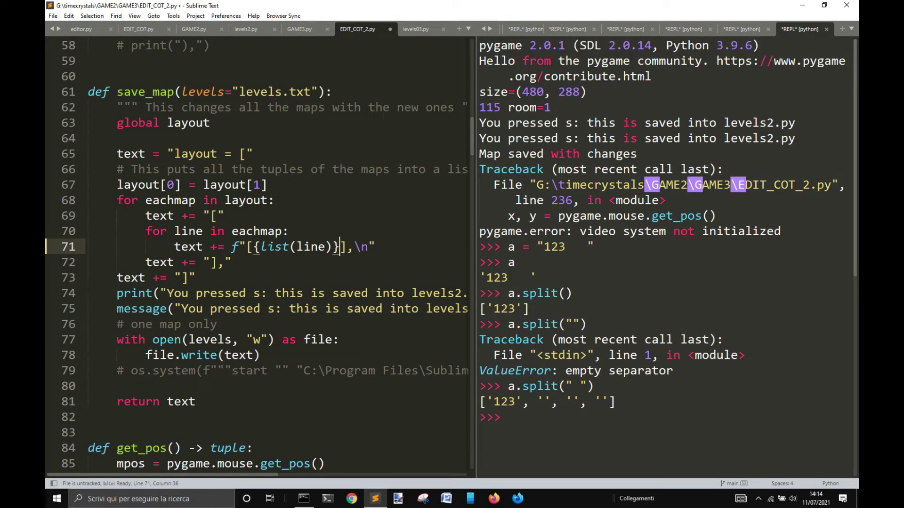
pyautogui.press('F5')
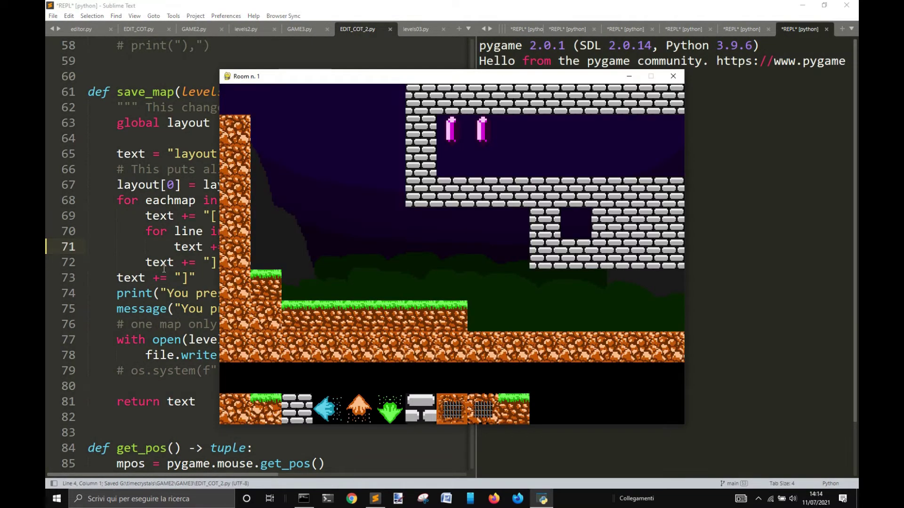
pyautogui.click(673, 75)
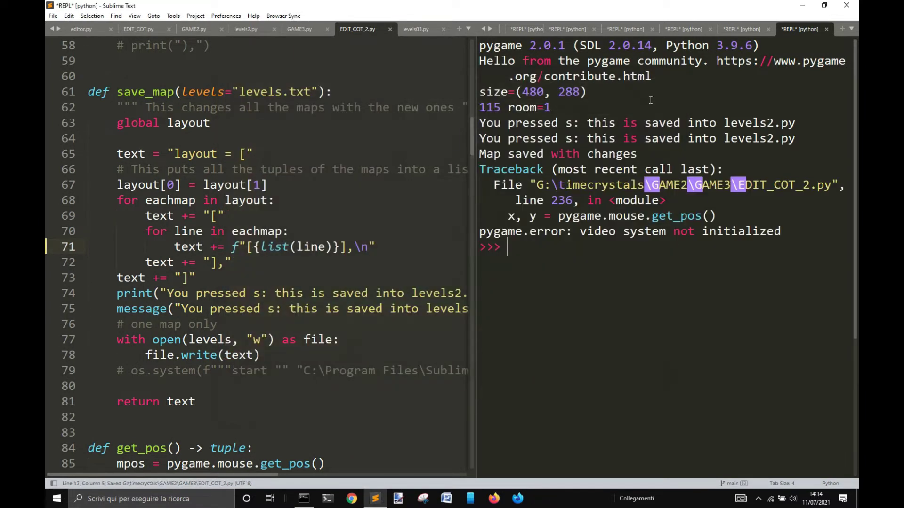
# Step: Open levels2b.py from the GAME3 folder, adjust its font size and widen the code pane
pyautogui.hotkey('ctrl', 'o')
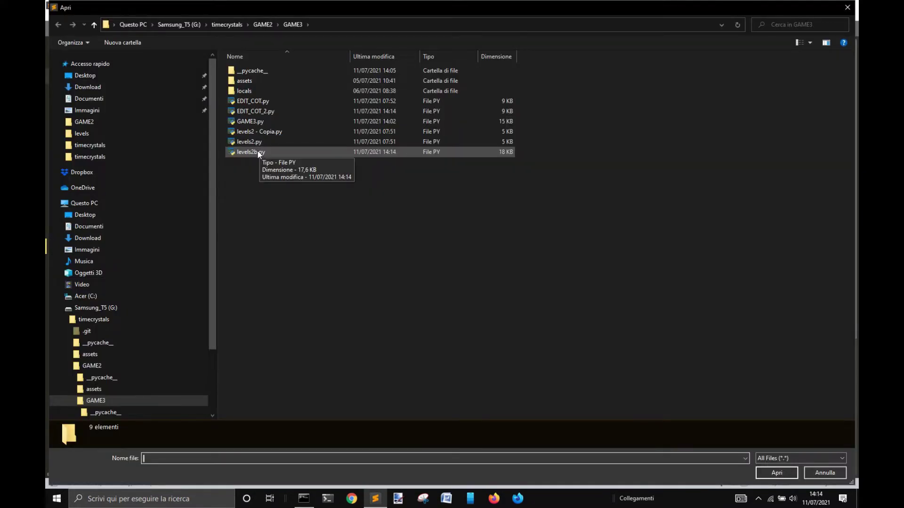
pyautogui.doubleClick(251, 152)
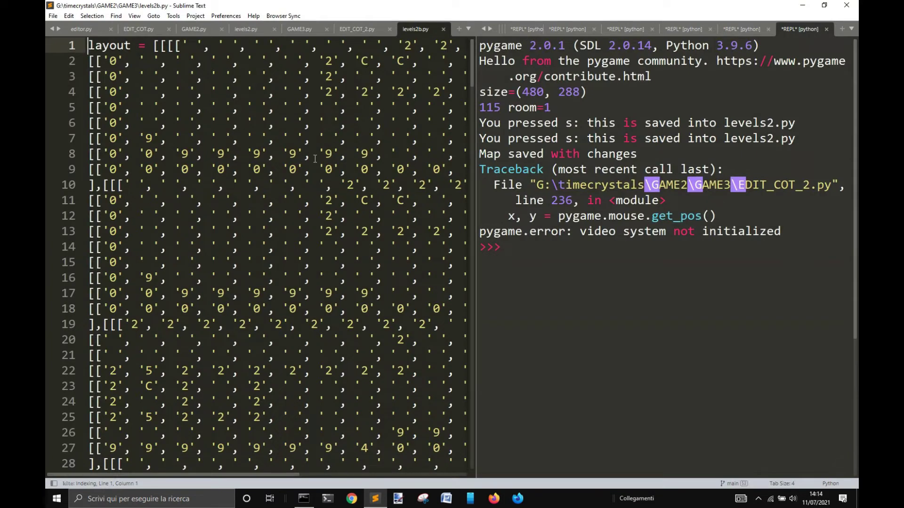
pyautogui.hotkey('ctrl', '-')
pyautogui.hotkey('ctrl', '-')
pyautogui.hotkey('ctrl', '-')
pyautogui.hotkey('ctrl', '-')
pyautogui.hotkey('ctrl', '-')
pyautogui.hotkey('ctrl', '-')
pyautogui.hotkey('ctrl', '-')
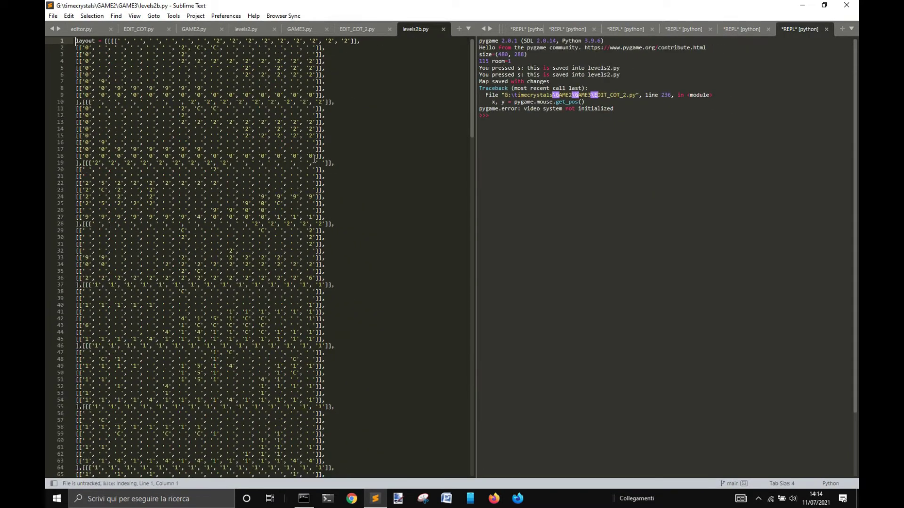
pyautogui.hotkey('ctrl', '=')
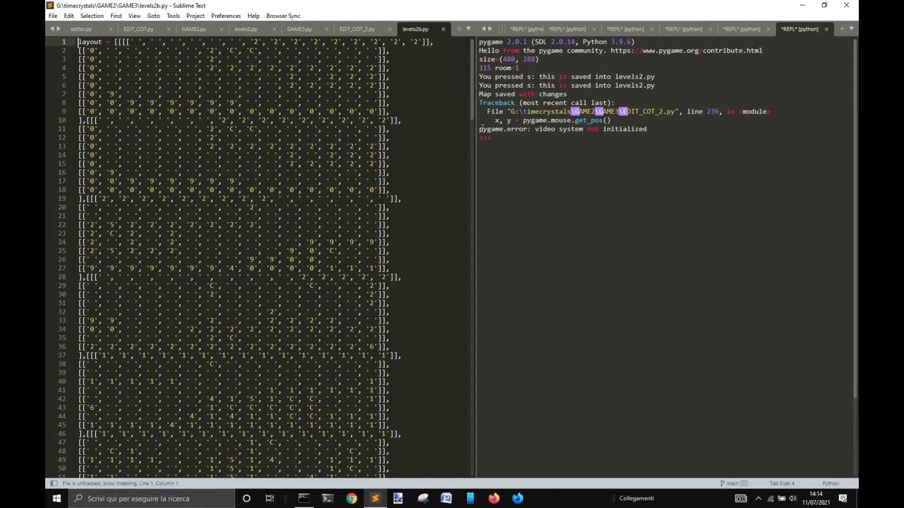
pyautogui.moveTo(479, 132); pyautogui.dragTo(740, 167)
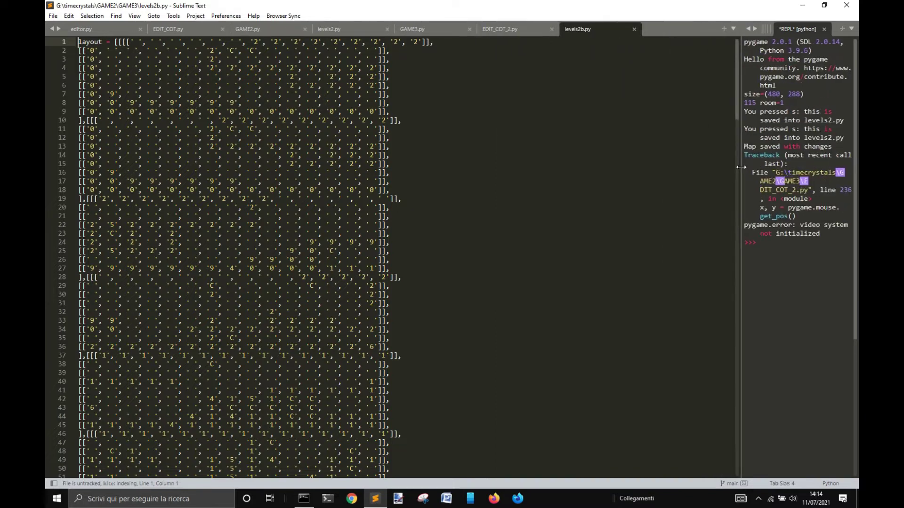
pyautogui.hotkey('ctrl', '=')
pyautogui.hotkey('ctrl', '=')
pyautogui.hotkey('ctrl', '=')
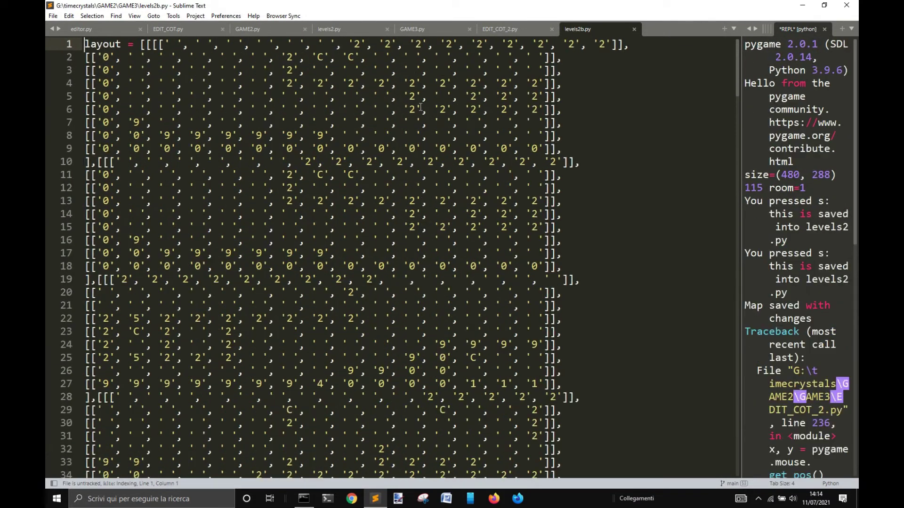
pyautogui.hotkey('ctrl', '=')
# Step: Close levels2b.py, remove the brackets around {list(line)} on line 71, and save
pyautogui.click(634, 29)
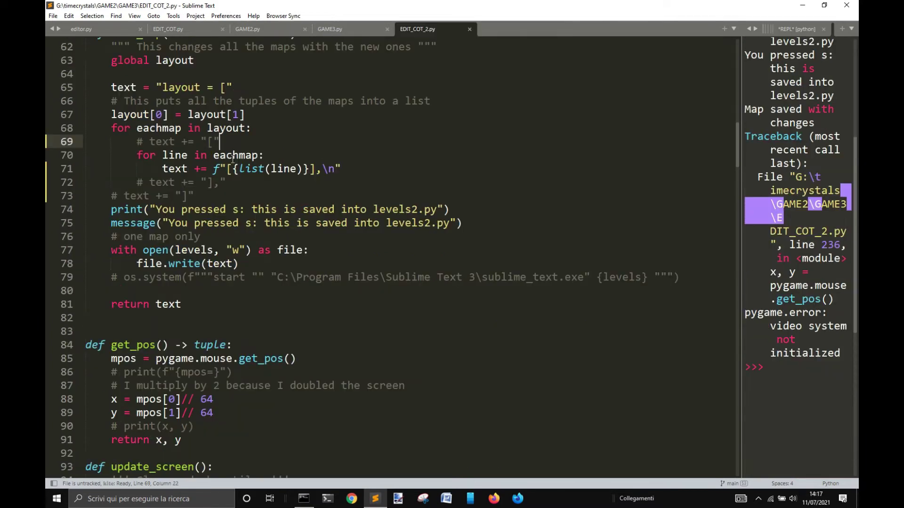
pyautogui.click(232, 169)
pyautogui.press('BackSpace')
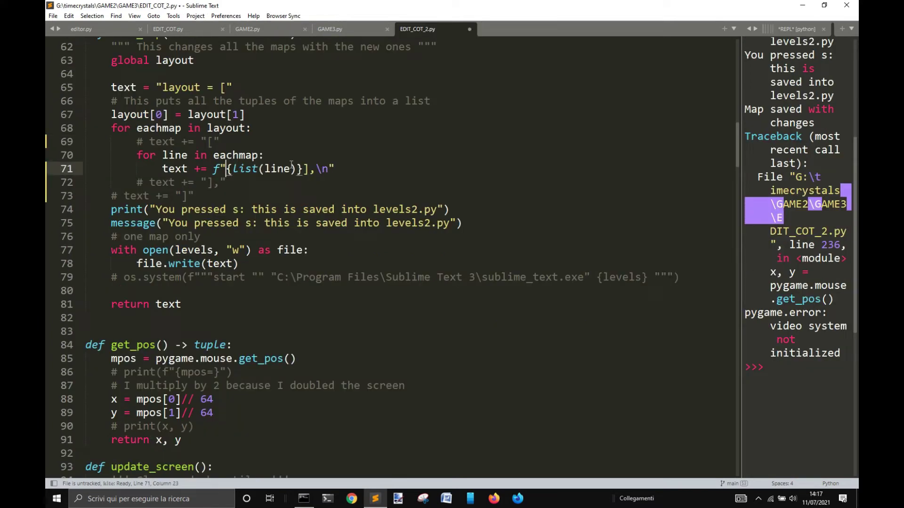
pyautogui.click(306, 169)
pyautogui.press('BackSpace')
pyautogui.hotkey('ctrl', 's')
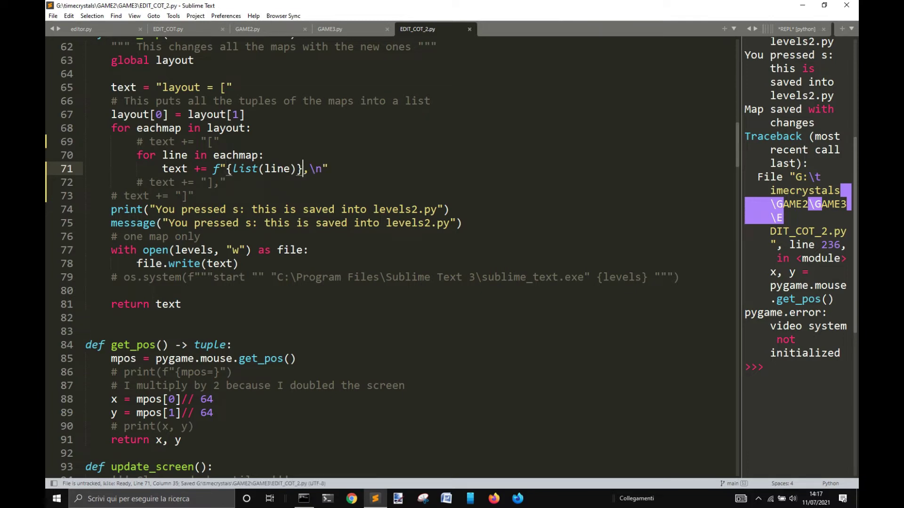
# Step: Run the level editor, save the room map with s, and close its window
pyautogui.press('F5')
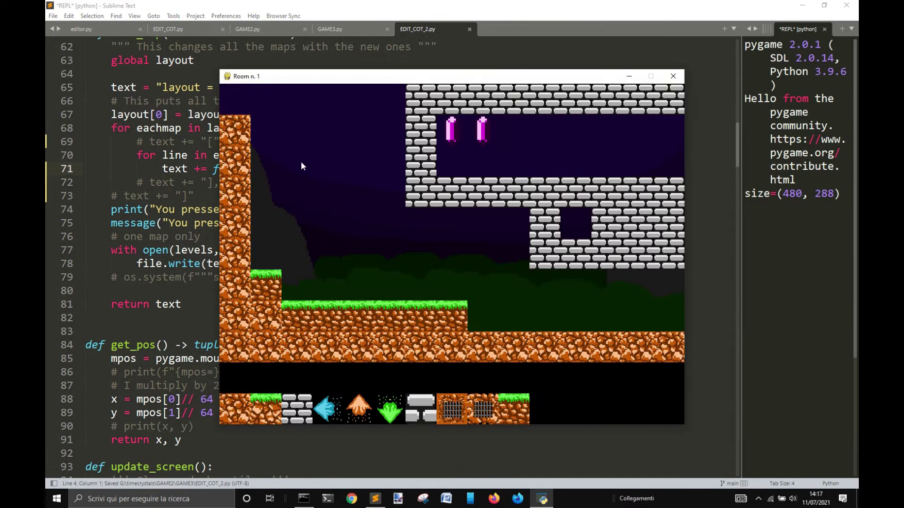
pyautogui.press('s')
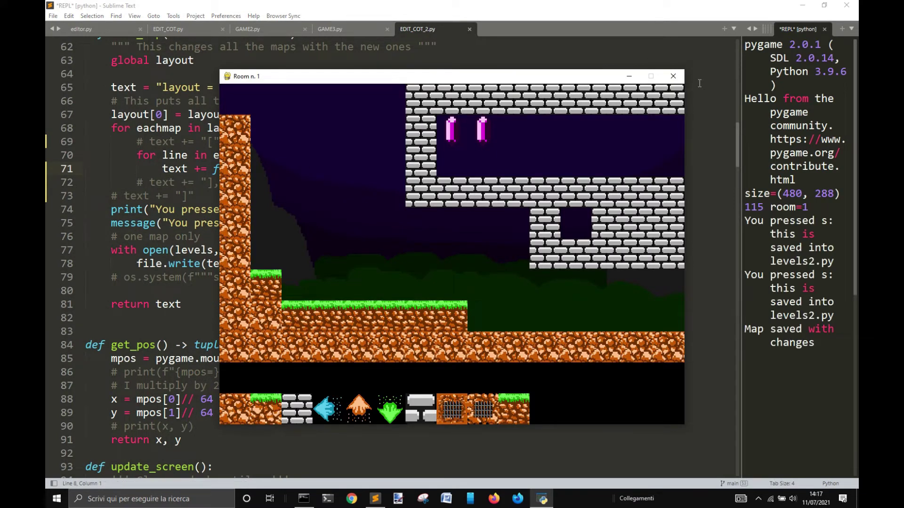
pyautogui.click(672, 75)
pyautogui.click(399, 85)
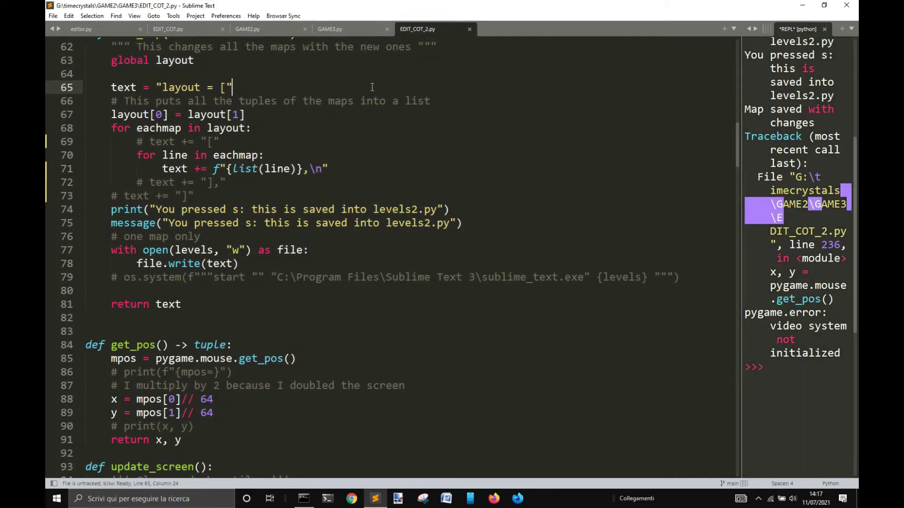
# Step: Open levels2b.py, then toggle comments on lines 73 and 72 of EDIT_COT_2.py and save
pyautogui.hotkey('ctrl', 'o')
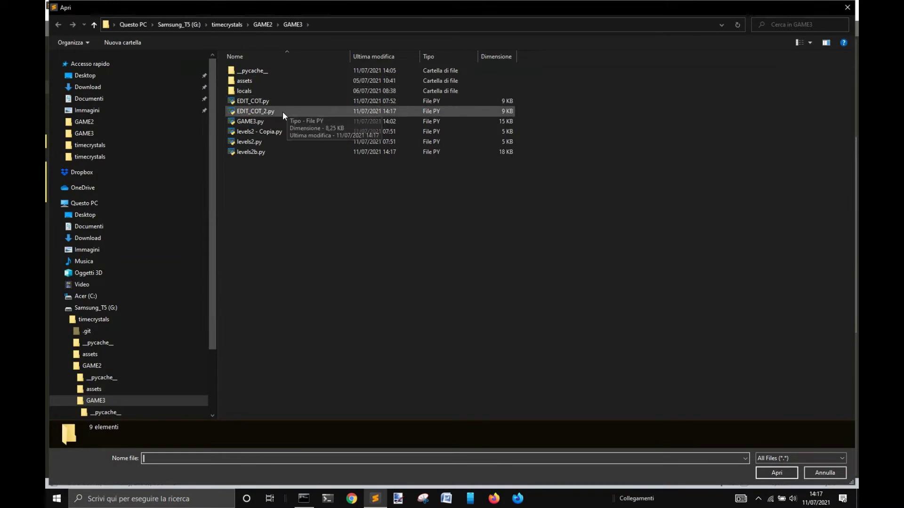
pyautogui.doubleClick(257, 151)
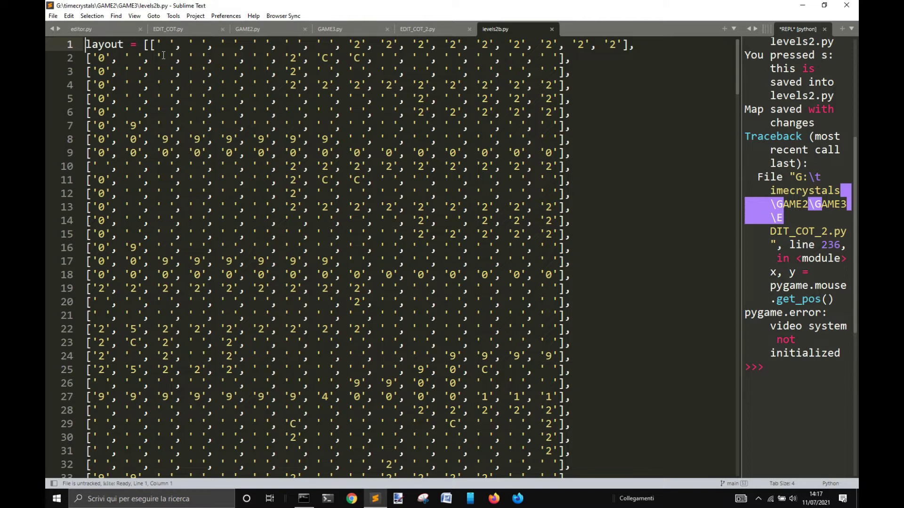
pyautogui.hotkey('ctrl', 'Tab')
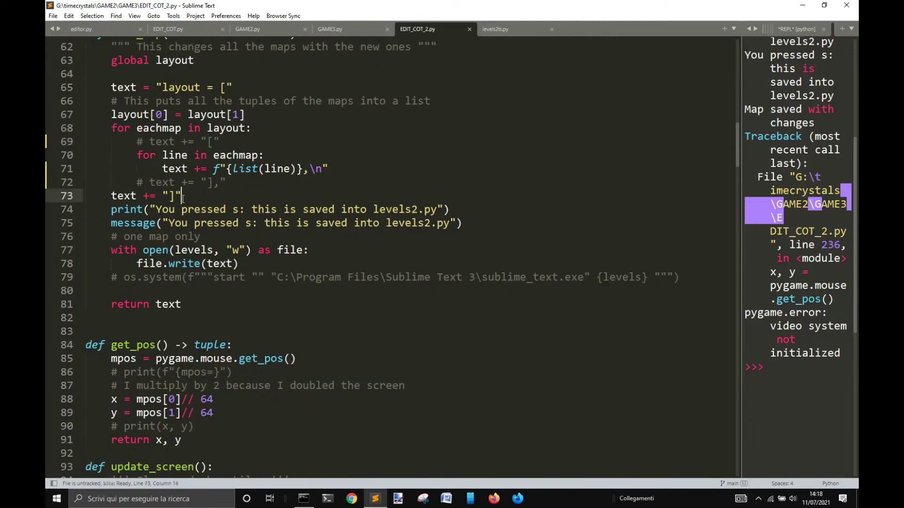
pyautogui.hotkey('ctrl', '/')
pyautogui.press('Up')
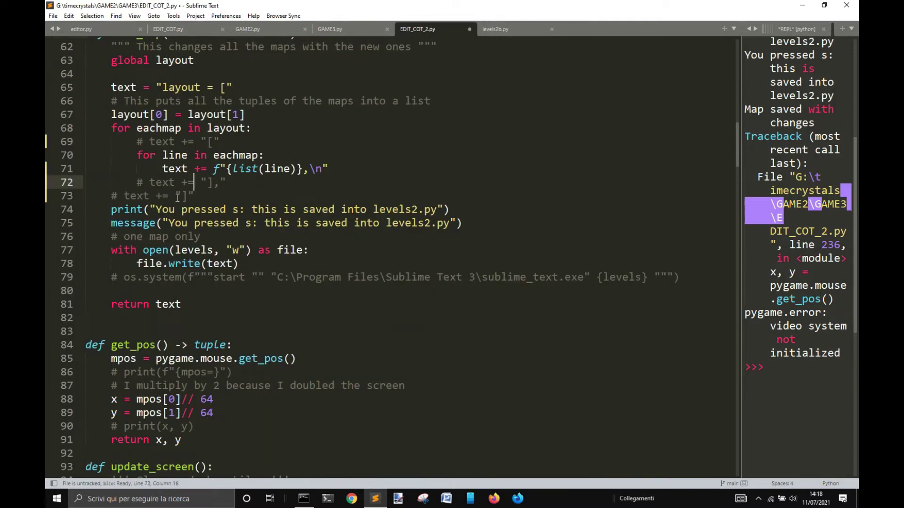
pyautogui.hotkey('ctrl', '/')
pyautogui.hotkey('ctrl', 's')
# Step: Rerun the editor, close it, uncomment line 69, then save and run again
pyautogui.press('F5')
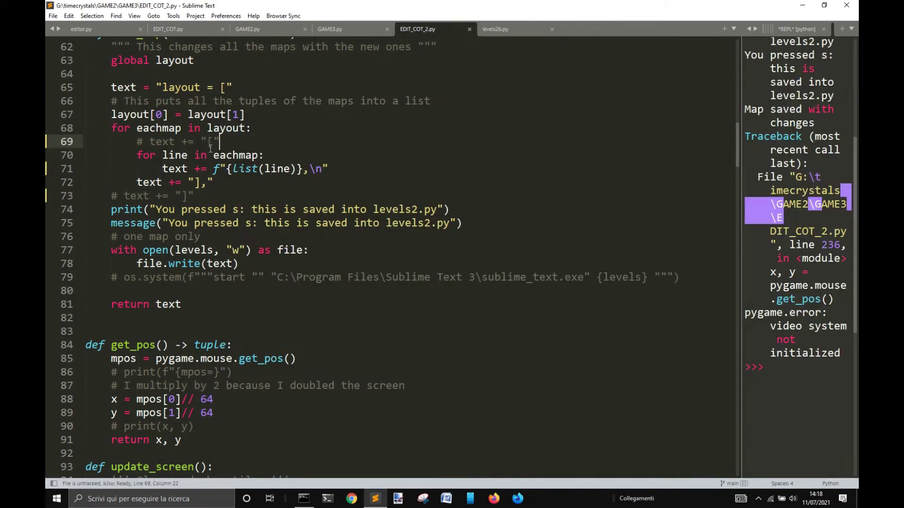
pyautogui.press('s')
pyautogui.click(211, 142)
pyautogui.hotkey('ctrl', '/')
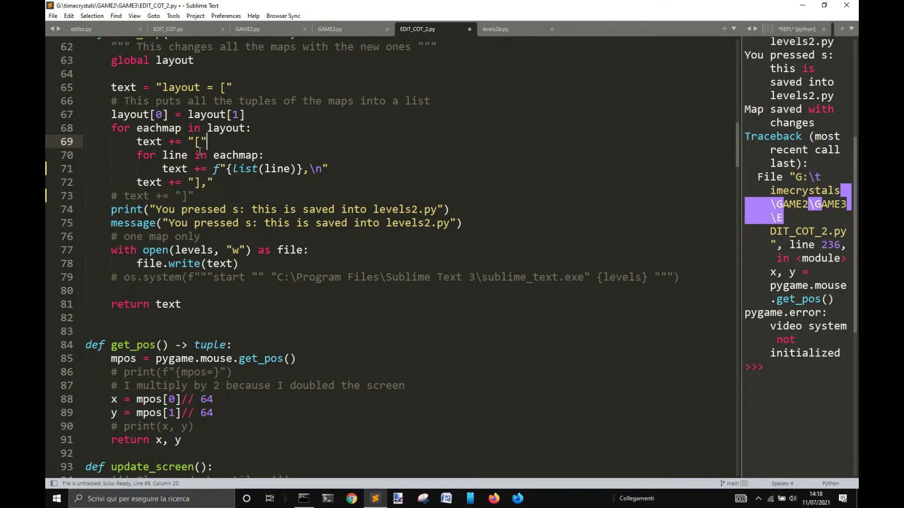
pyautogui.hotkey('ctrl', 's')
pyautogui.press('F5')
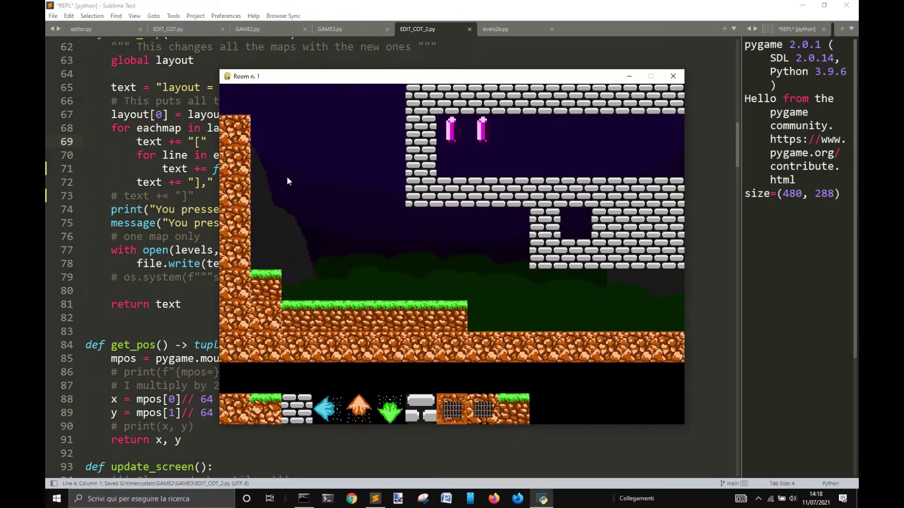
# Step: Uncomment line 73, rerun the editor to save the map, and check levels2b.py
pyautogui.press('s')
pyautogui.click(181, 196)
pyautogui.hotkey('ctrl', '/')
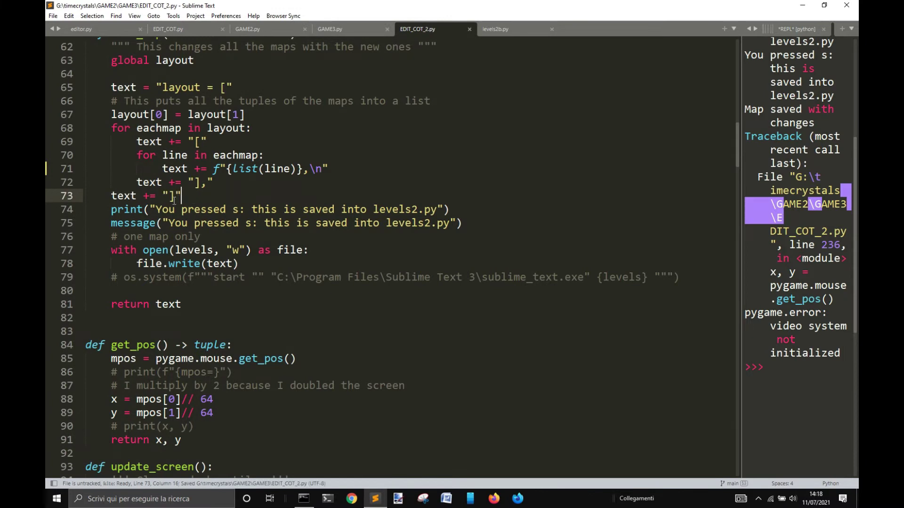
pyautogui.press('F5')
pyautogui.press('s')
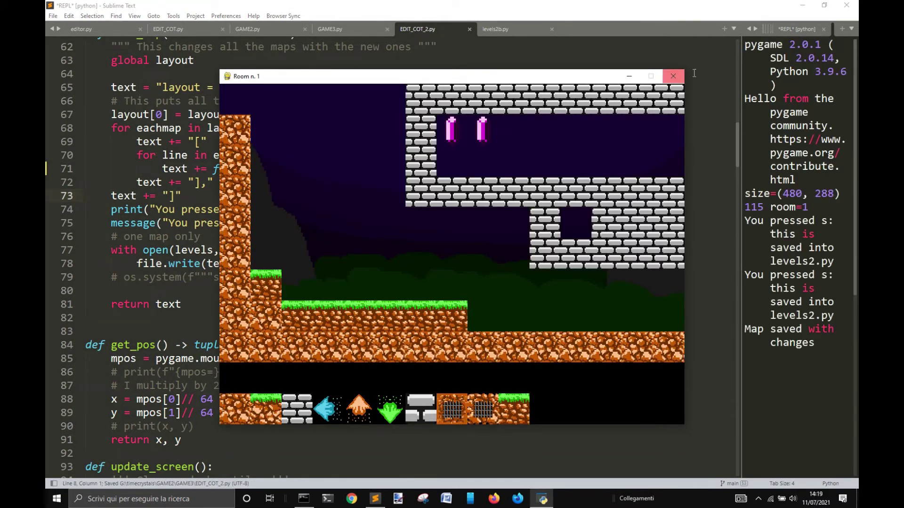
pyautogui.click(672, 76)
pyautogui.click(495, 29)
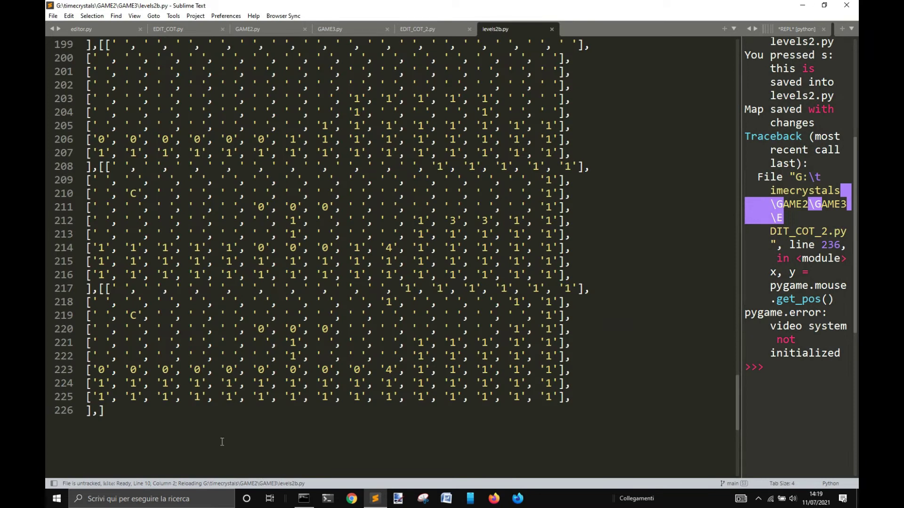
pyautogui.click(429, 29)
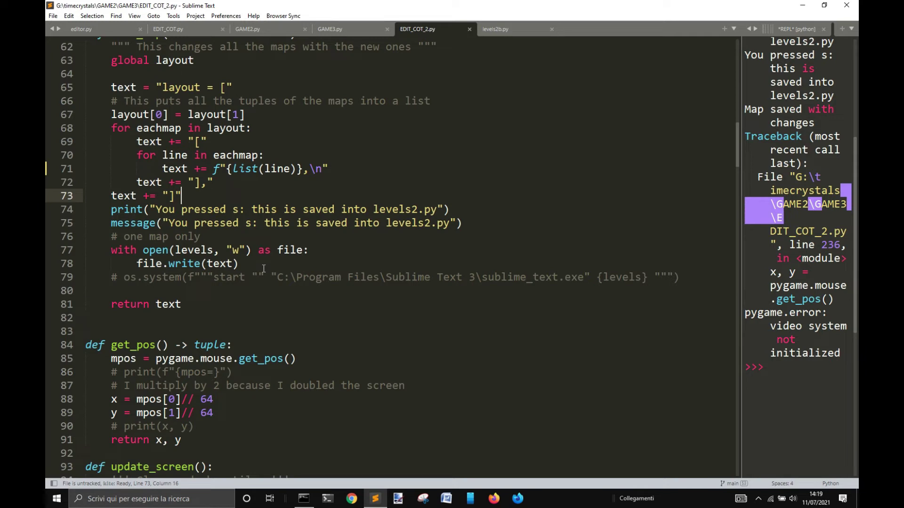
pyautogui.scroll(4, 261, 271)
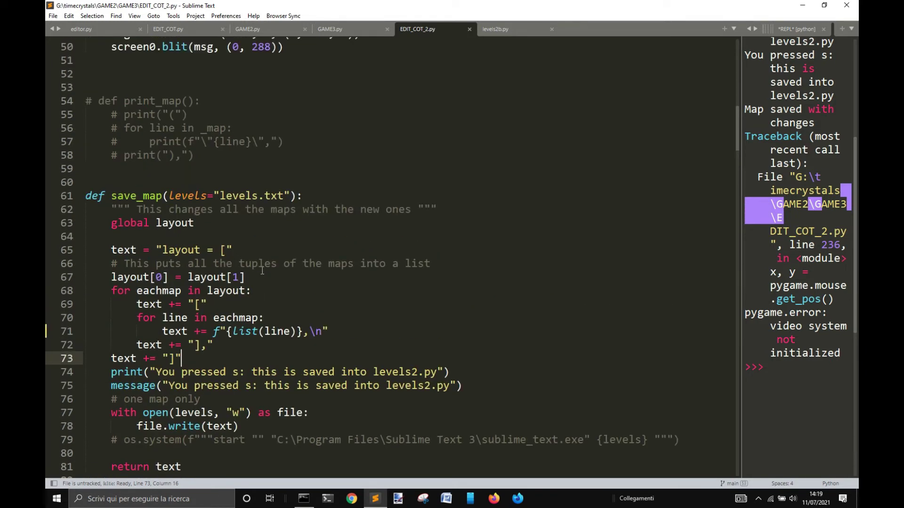
pyautogui.scroll(3, 404, 397)
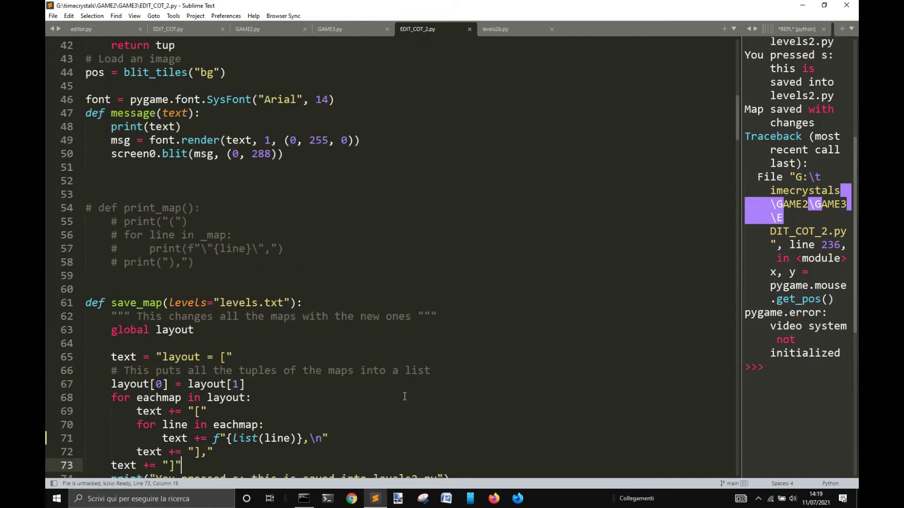
pyautogui.scroll(5, 404, 397)
pyautogui.scroll(5, 403, 391)
pyautogui.scroll(3, 402, 389)
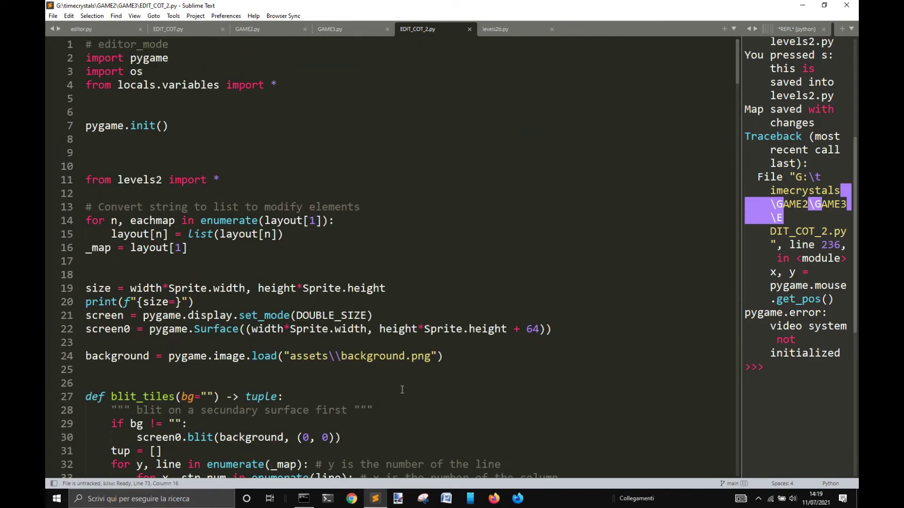
# Step: Import levels2b, comment out the conversion loop on lines 14–15, save, and run the editor
pyautogui.click(163, 179)
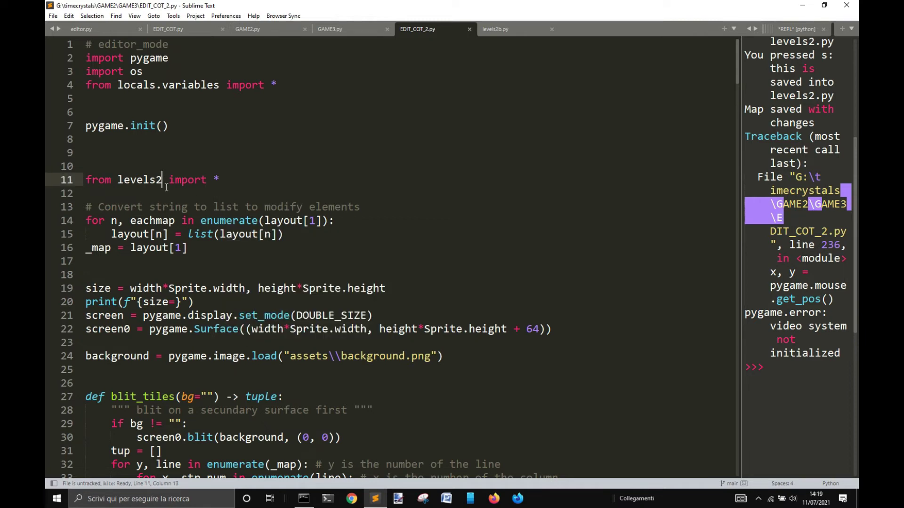
pyautogui.write('b')
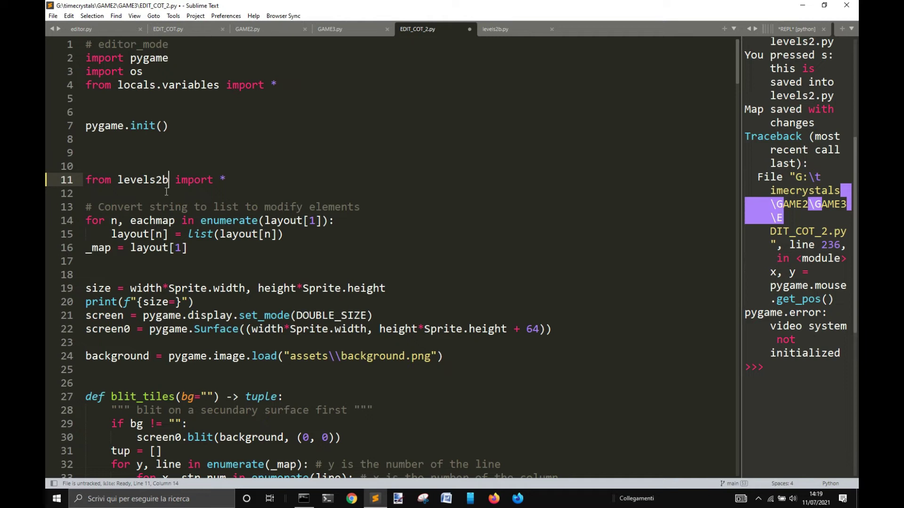
pyautogui.moveTo(283, 234)
pyautogui.mouseDown()
pyautogui.moveTo(86, 207)
pyautogui.moveTo(85, 220)
pyautogui.mouseUp()
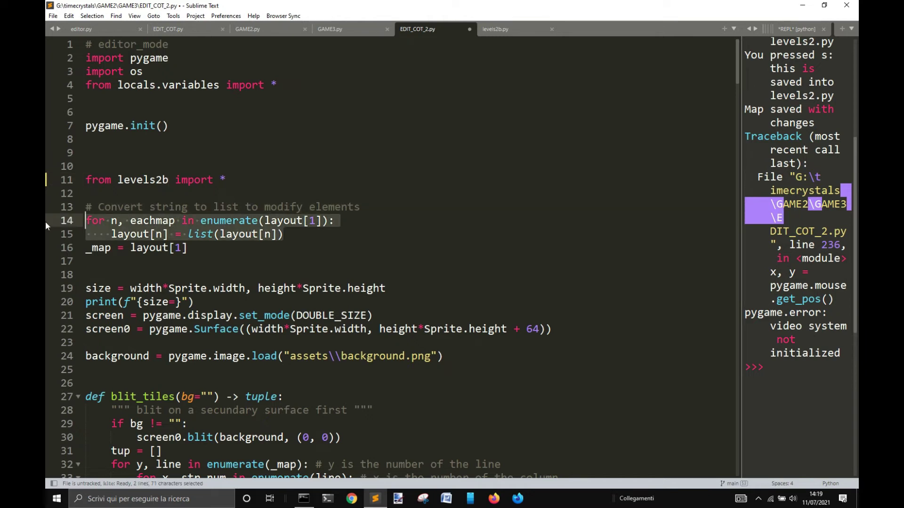
pyautogui.hotkey('ctrl', '/')
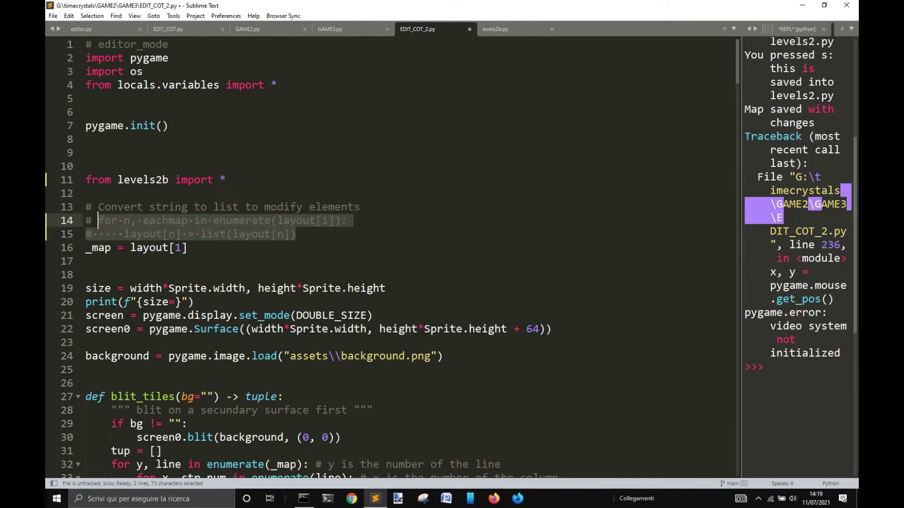
pyautogui.hotkey('ctrl', 's')
pyautogui.press('F5')
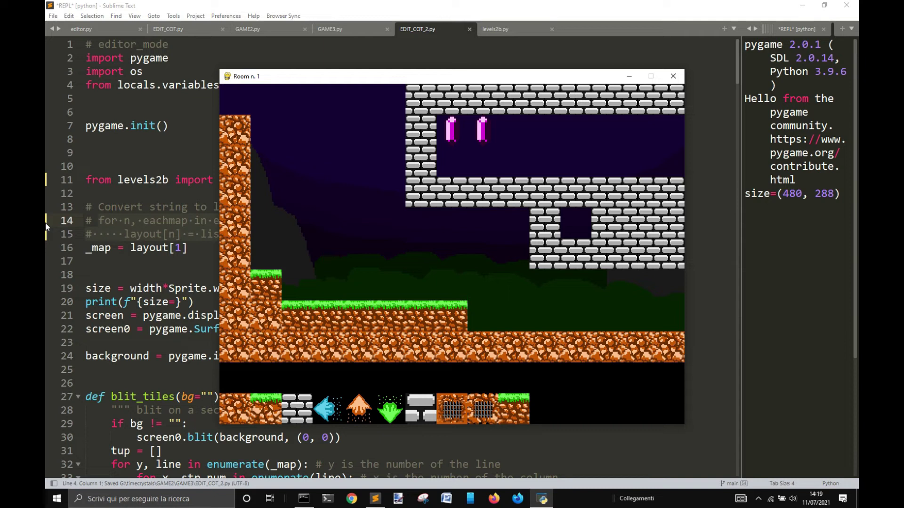
# Step: Paint brick pillars beneath room 1's upper wall in the editor and save the map with s
pyautogui.press('Right')
pyautogui.press('Left')
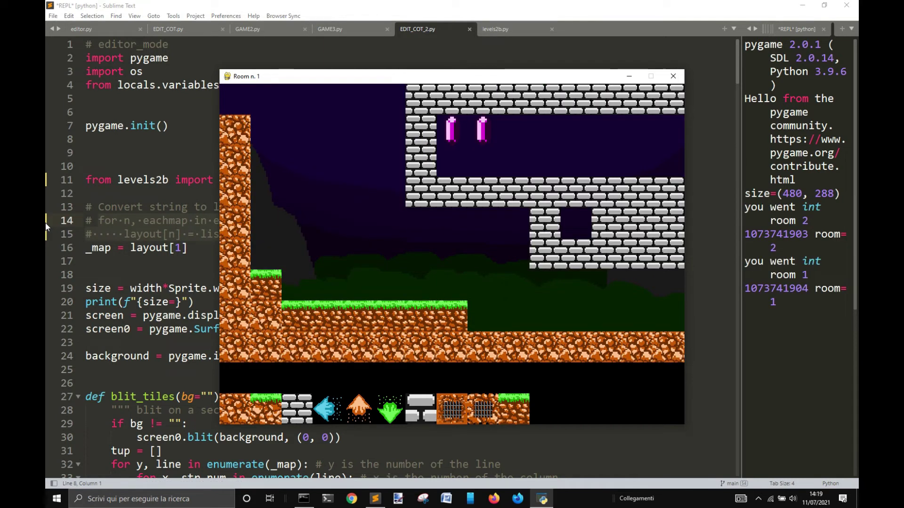
pyautogui.press('Right')
pyautogui.press('Left')
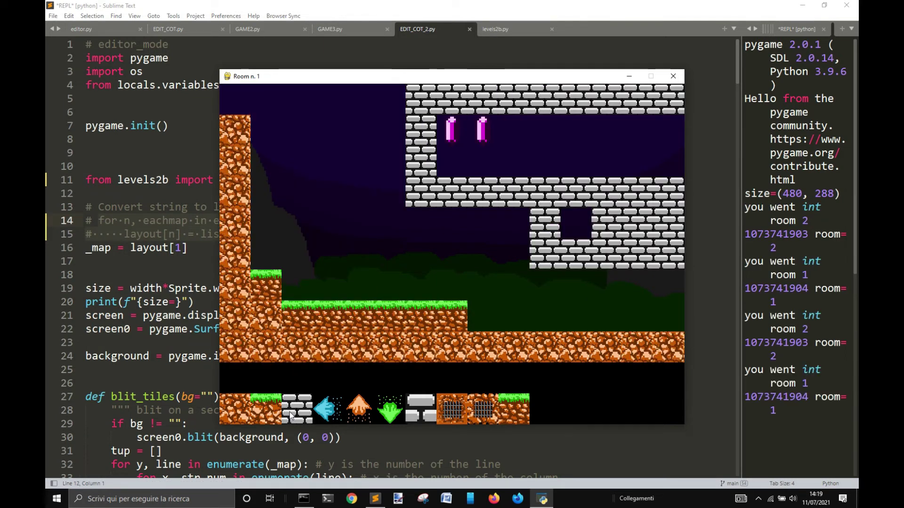
pyautogui.click(305, 419)
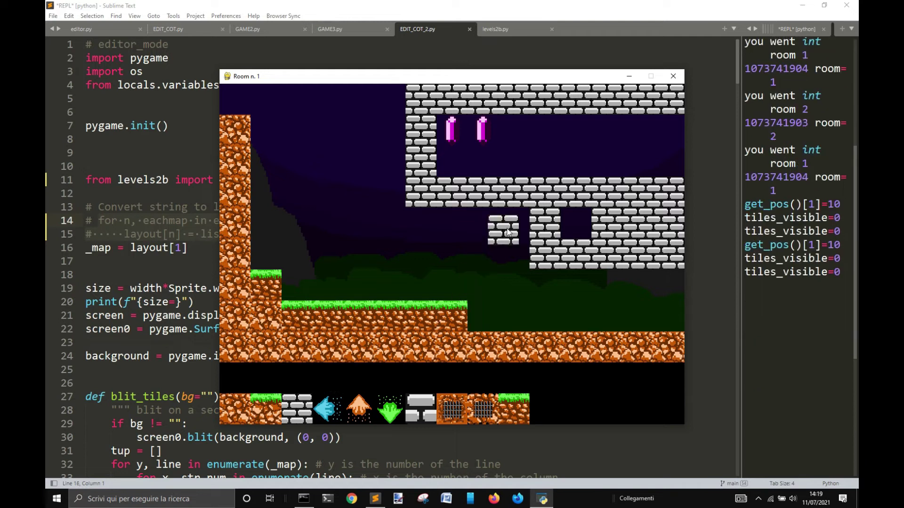
pyautogui.moveTo(507, 231); pyautogui.dragTo(513, 249)
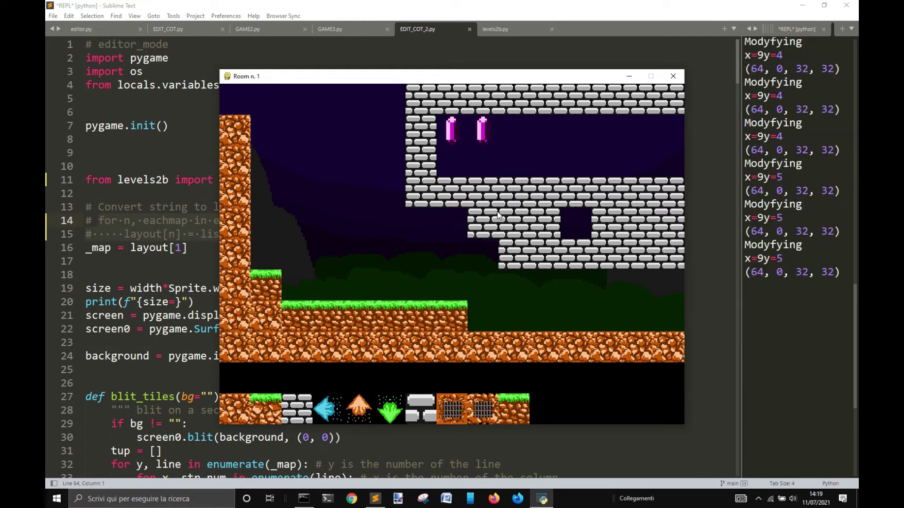
pyautogui.click(498, 214)
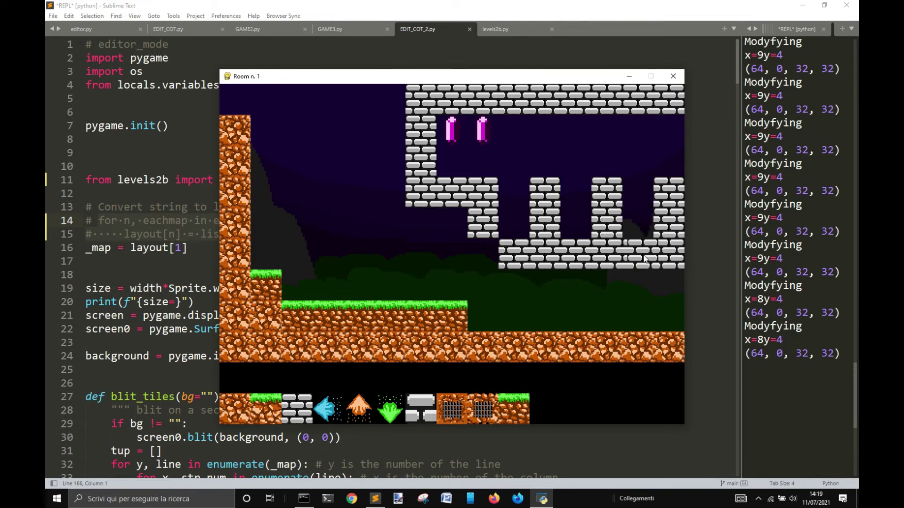
pyautogui.press('s')
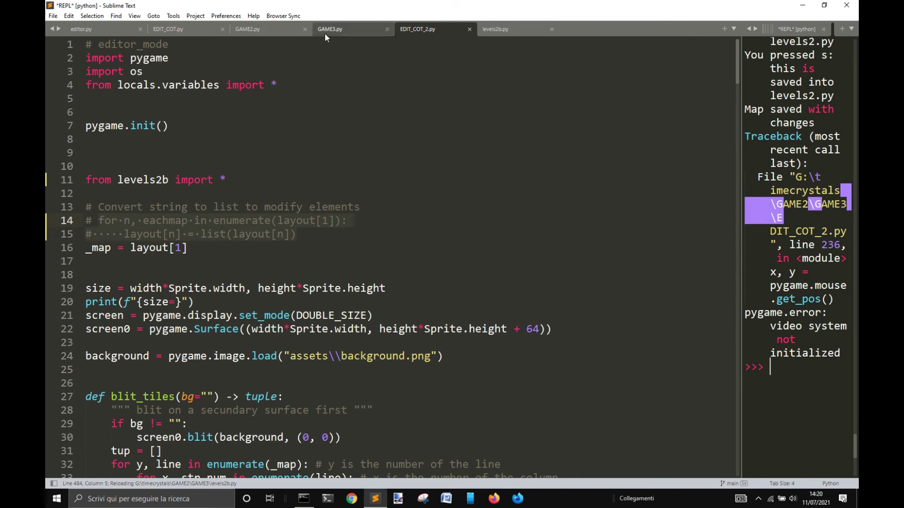
# Step: Relaunch the editor, check rooms 2 and 1, and place a third crystal in room 1
pyautogui.click(344, 139)
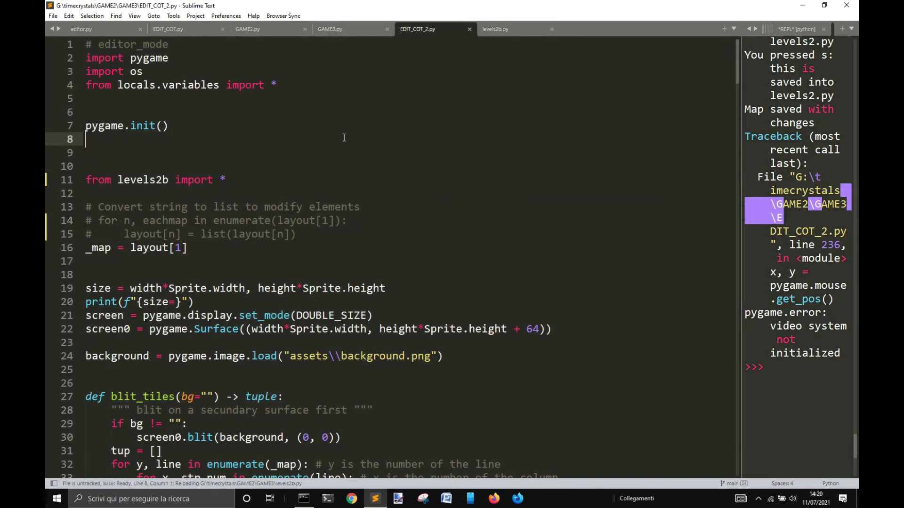
pyautogui.press('F5')
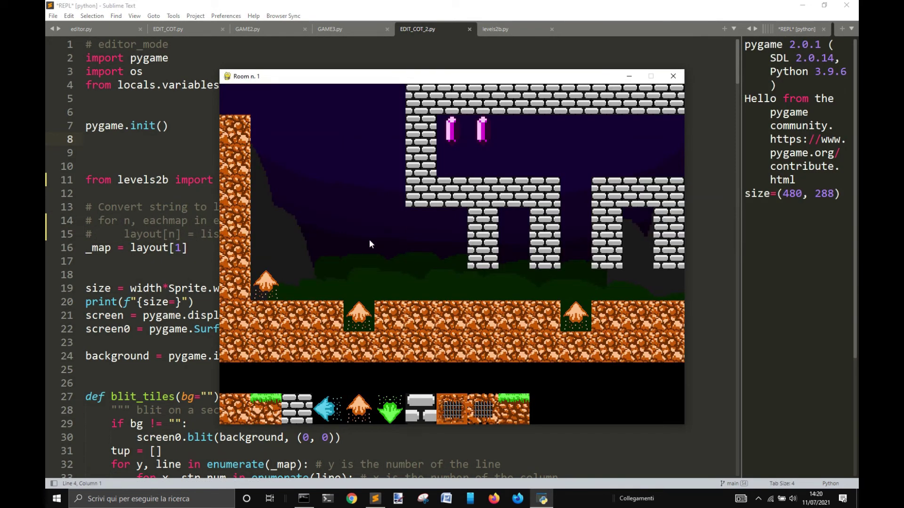
pyautogui.press('Right')
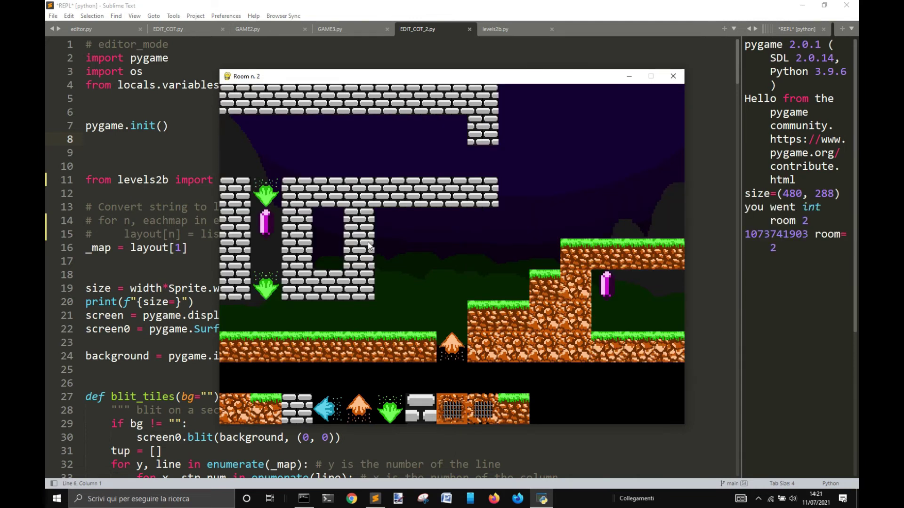
pyautogui.press('Left')
pyautogui.click(510, 126)
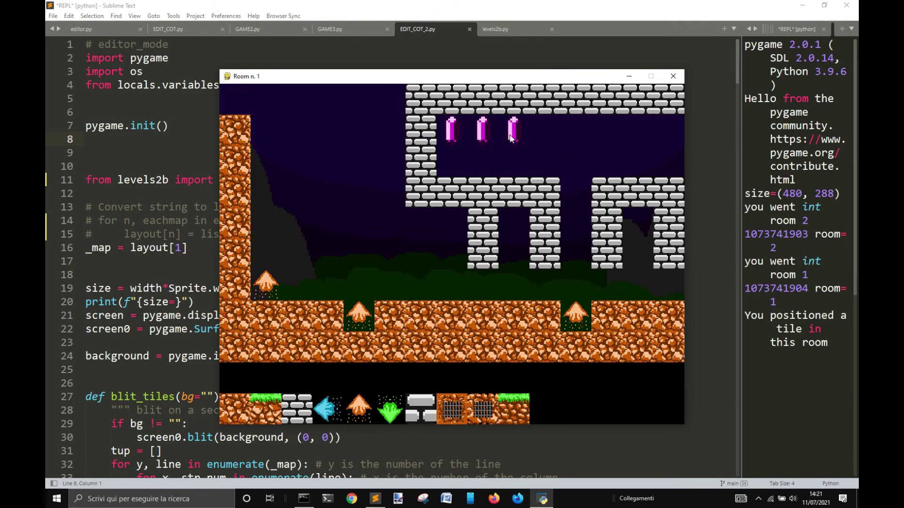
# Step: Change GAME3.py's import from levels2 to levels2b, save, and launch Crystals of Time
pyautogui.press('Escape')
pyautogui.click(352, 36)
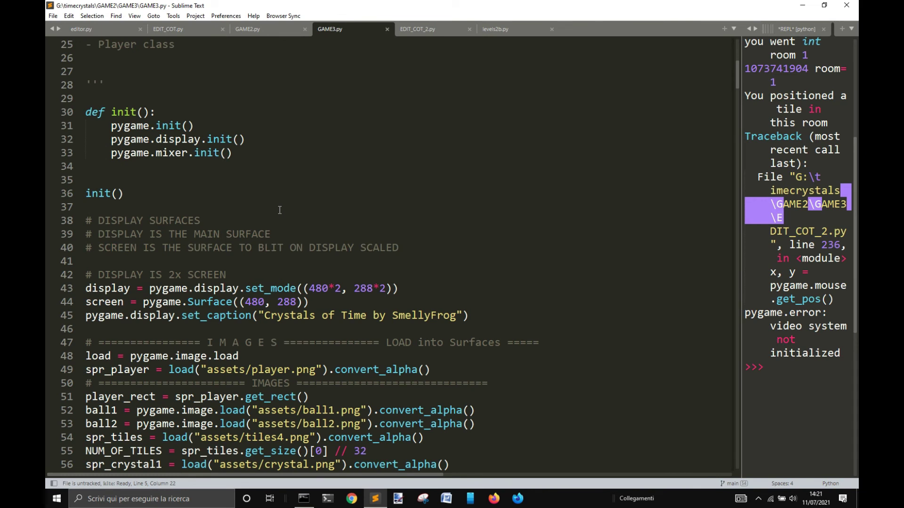
pyautogui.scroll(4, 279, 212)
pyautogui.scroll(4, 280, 207)
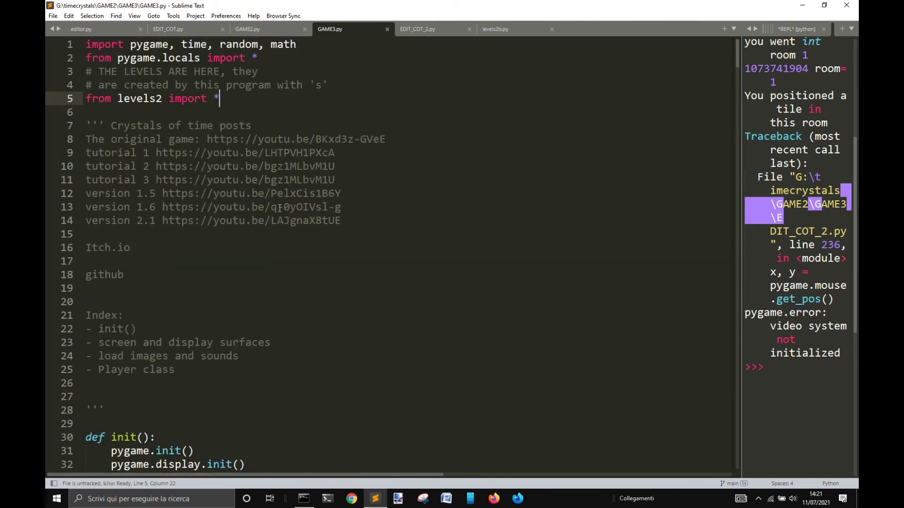
pyautogui.click(163, 101)
pyautogui.write('b')
pyautogui.scroll(-2, 338, 216)
pyautogui.scroll(-3, 338, 217)
pyautogui.scroll(-2, 338, 216)
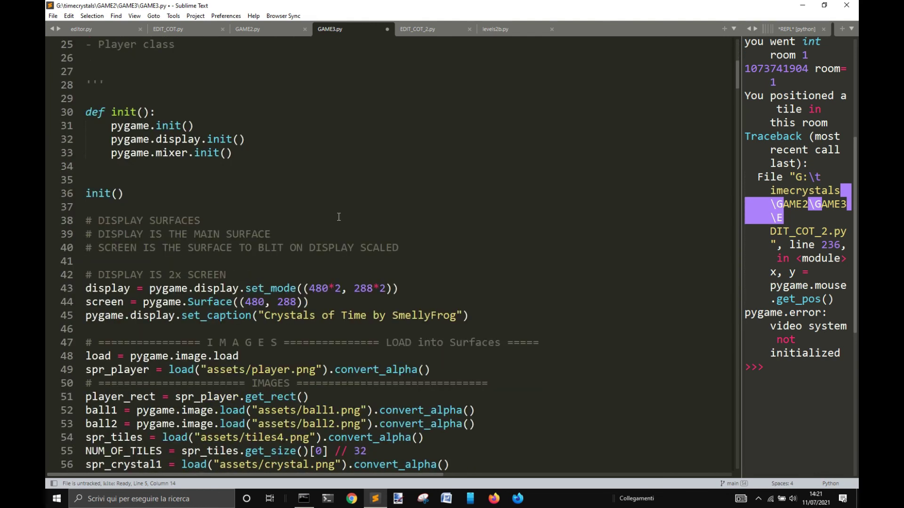
pyautogui.hotkey('ctrl', 'f')
pyautogui.scroll(-20, 324, 318)
pyautogui.click(324, 315)
pyautogui.press('F5')
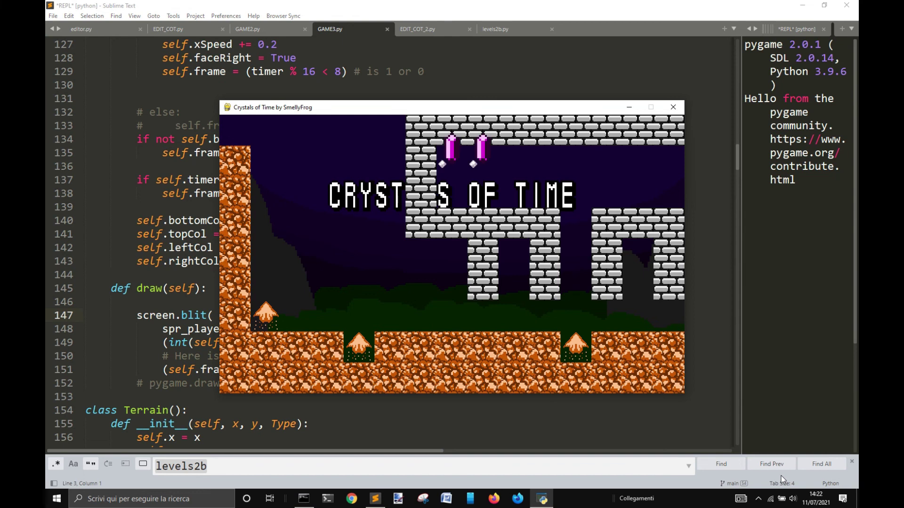
# Step: Walk and jump the player around the brick-pillar room, leaping over the spike pit
pyautogui.press('Right')
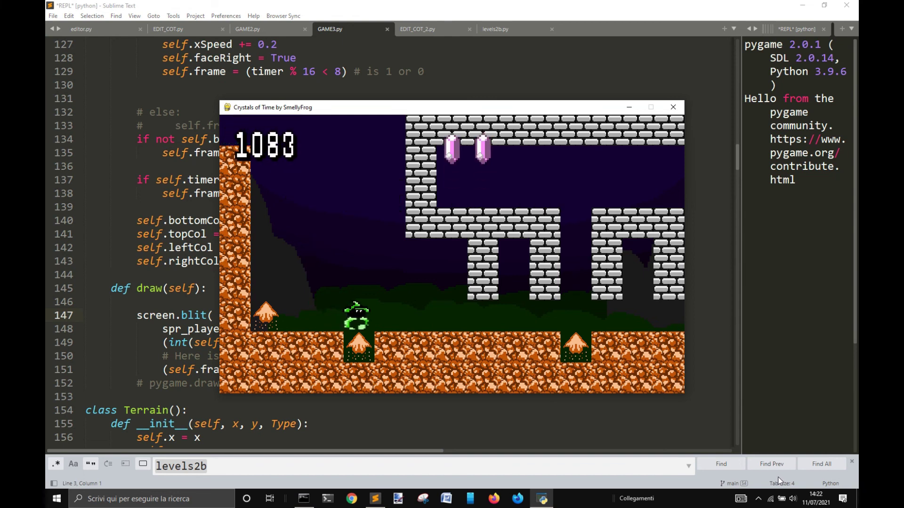
pyautogui.press('Up')
pyautogui.press('Left')
pyautogui.press('Up')
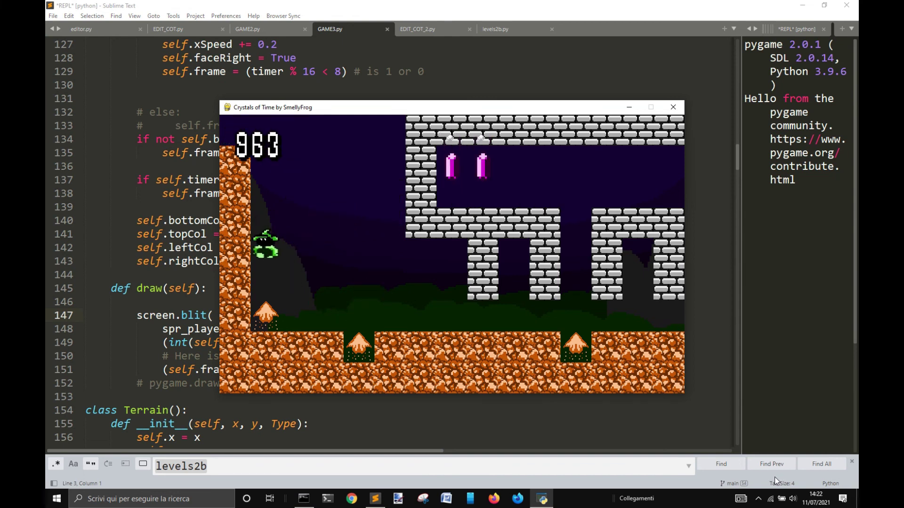
pyautogui.press('Right')
pyautogui.press('Up')
pyautogui.press('Right')
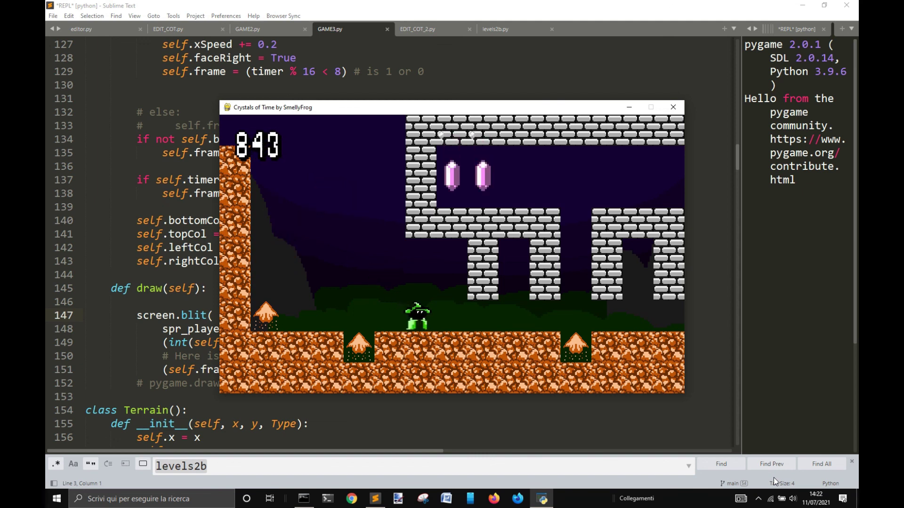
pyautogui.press('Up')
pyautogui.press('Up')
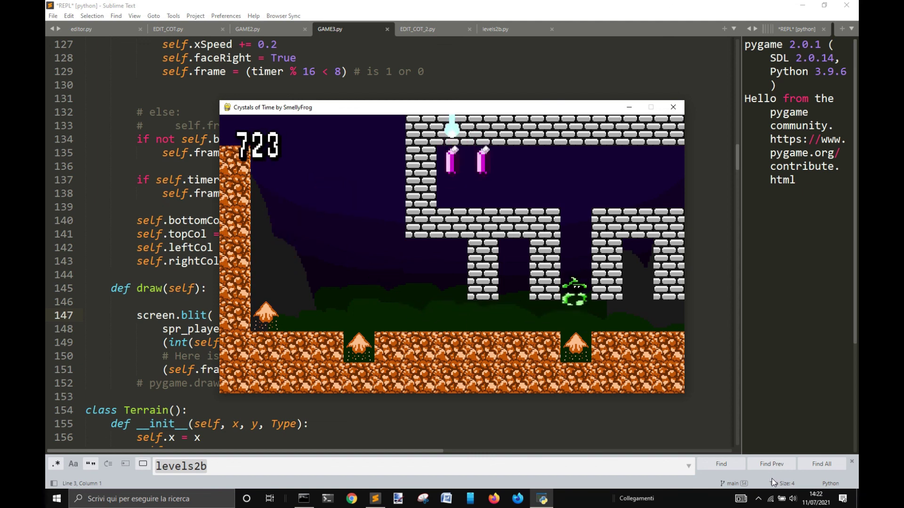
pyautogui.press('Up')
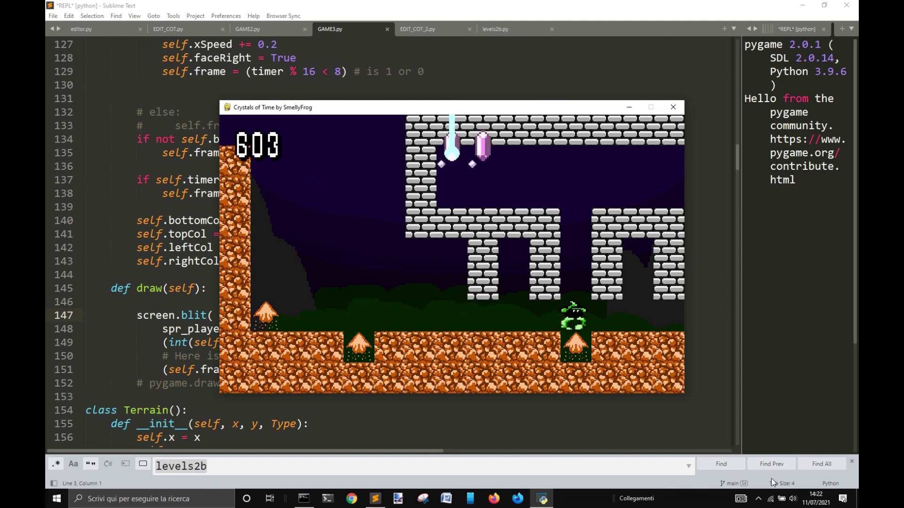